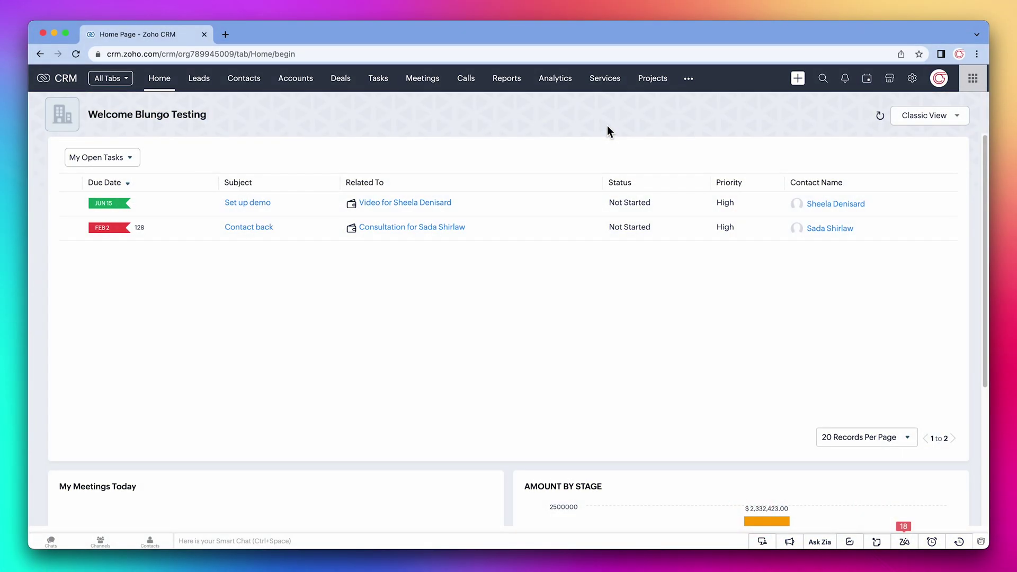
Step: Open Setup's Personal Settings to show the user's details: role CEO, Administrator profile
{"action": "left_click", "coordinate": [909, 80]}
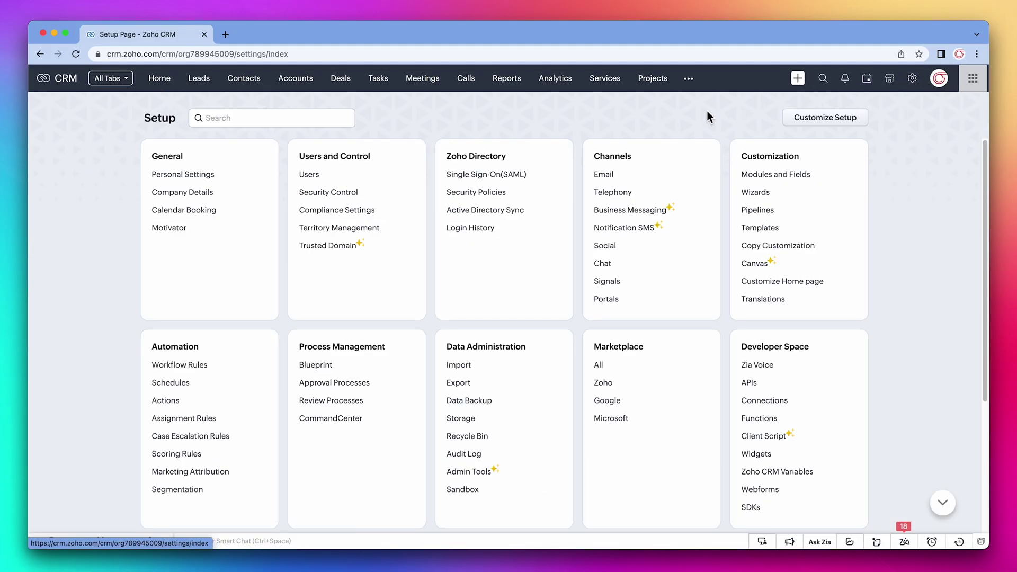
{"action": "left_click", "coordinate": [214, 177]}
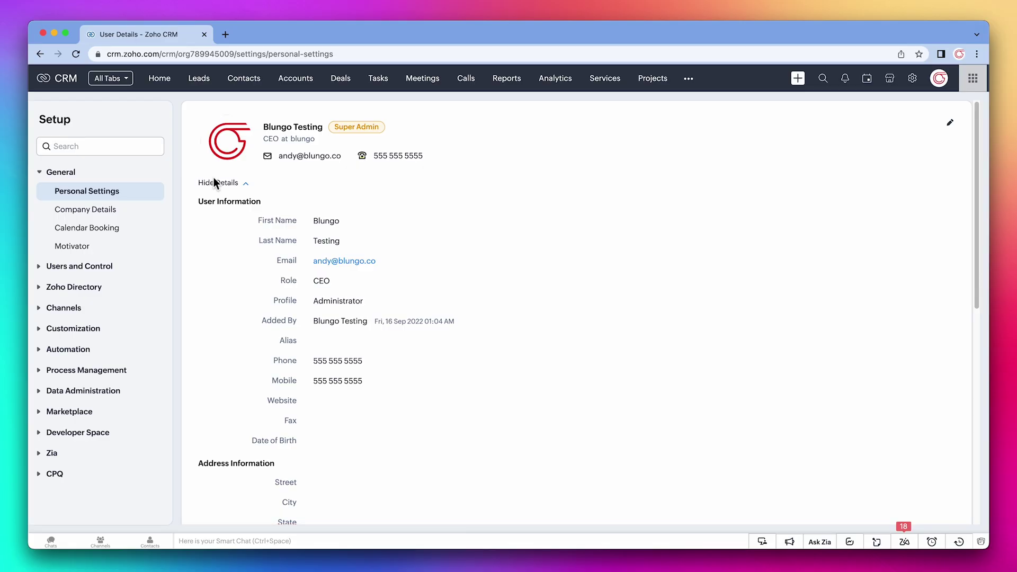
Step: Show the Currencies tab under Company Details, where Home Currency is still -None-
{"action": "left_click", "coordinate": [109, 210]}
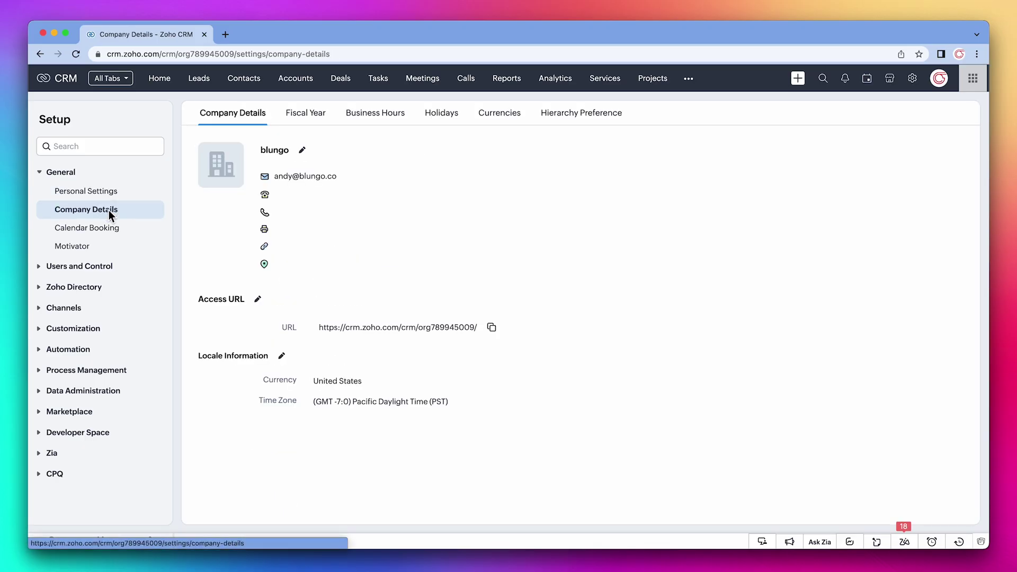
{"action": "left_click", "coordinate": [493, 119]}
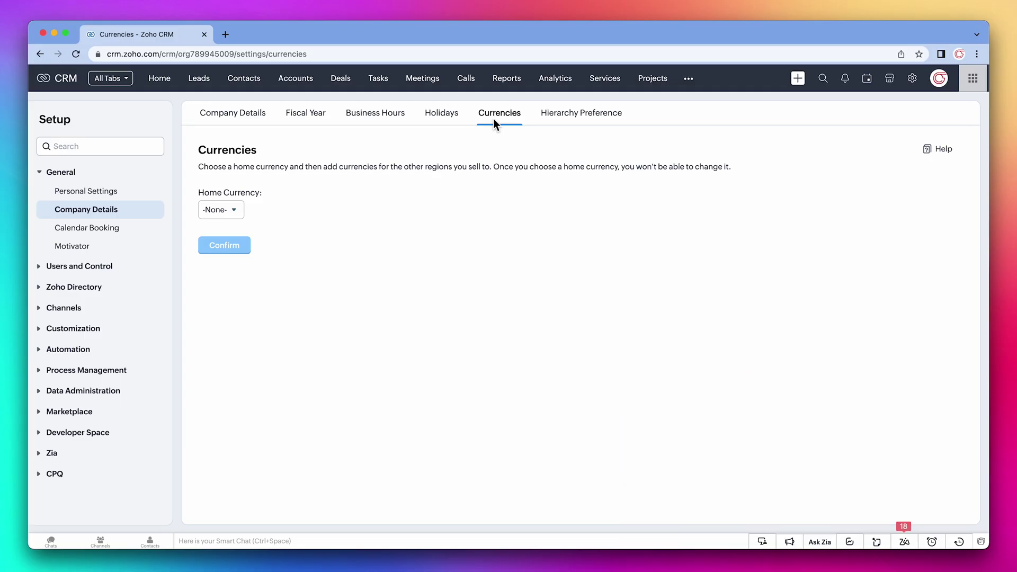
Step: Glance at the Users list, then open Security Control's Profiles: Administrator and Standard
{"action": "left_click", "coordinate": [87, 265]}
{"action": "left_click", "coordinate": [75, 285]}
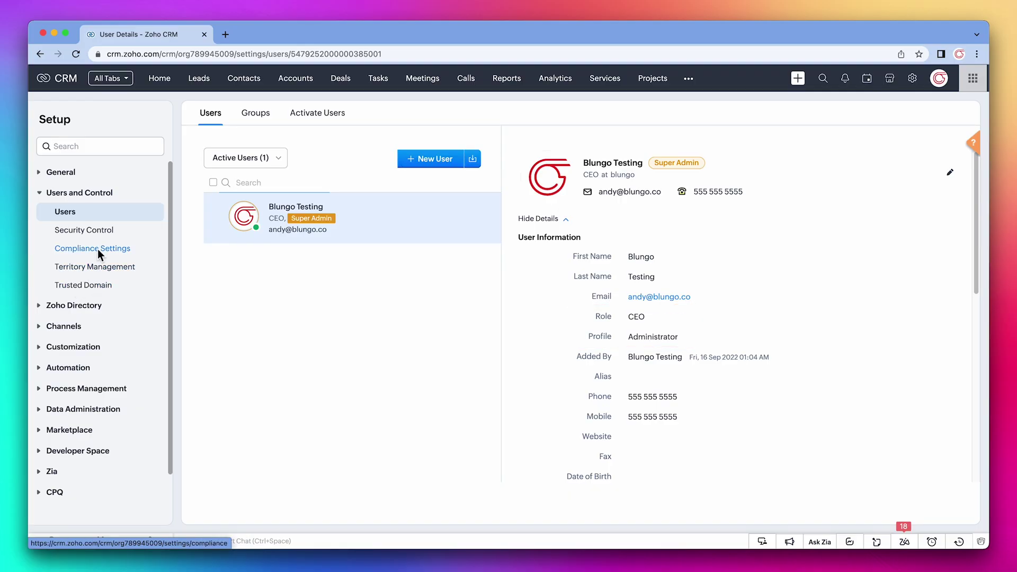
{"action": "left_click", "coordinate": [102, 231]}
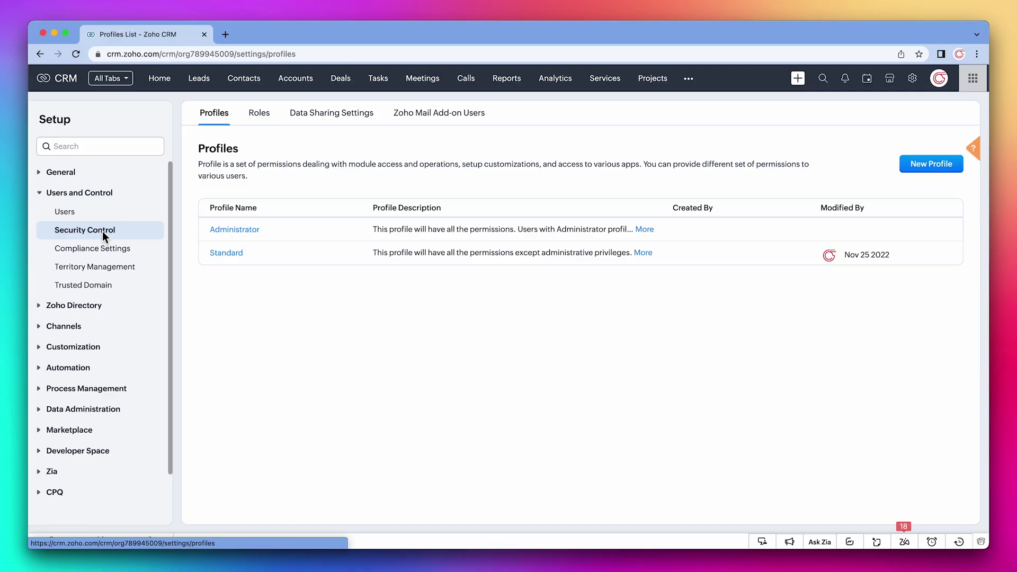
Step: Scroll through the Standard profile's permissions, then view the CEO, Manager, Sales rep role hierarchy
{"action": "left_click", "coordinate": [220, 255]}
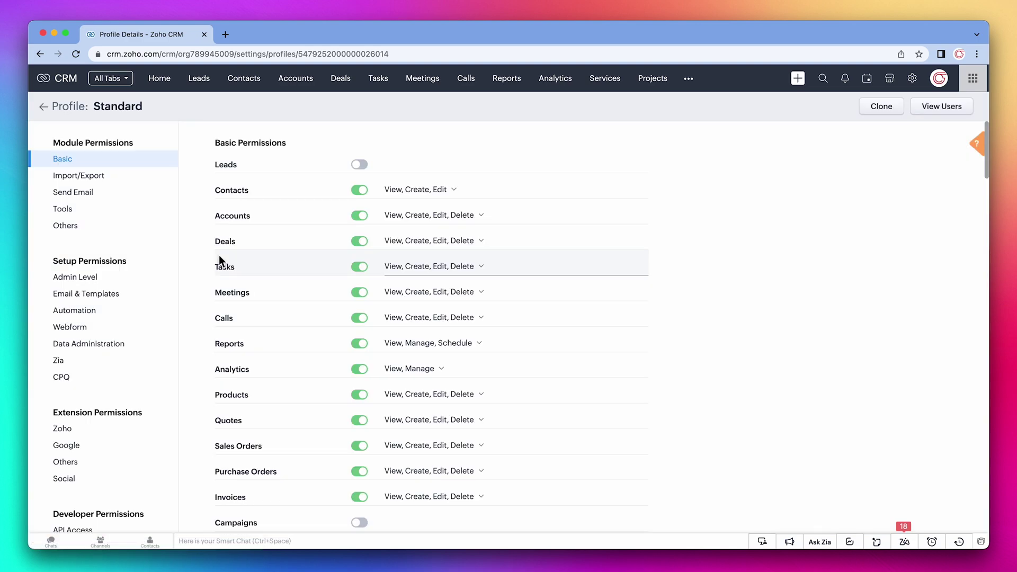
{"action": "scroll", "coordinate": [218, 256], "scroll_direction": "down", "scroll_amount": 12}
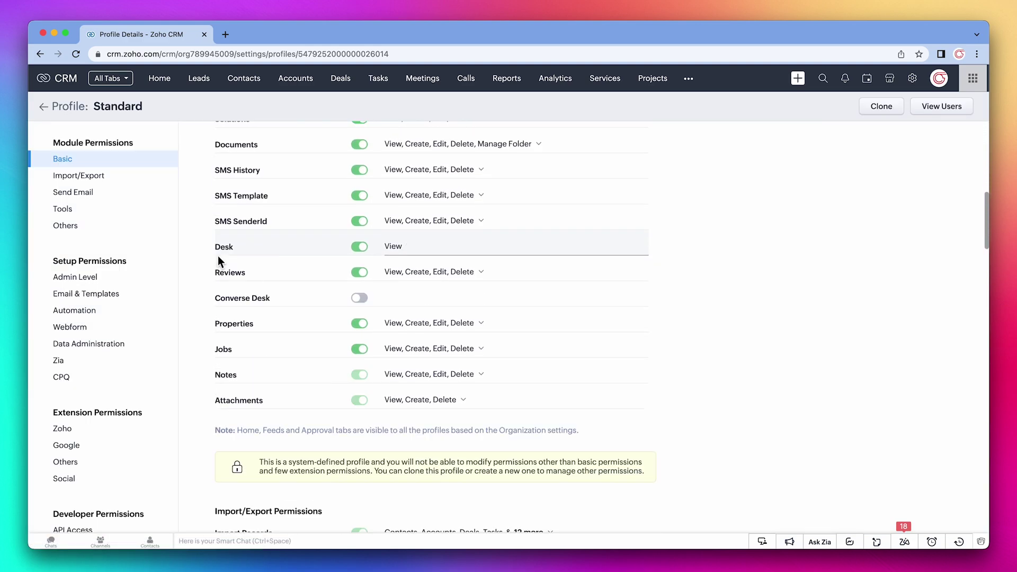
{"action": "scroll", "coordinate": [217, 254], "scroll_direction": "down", "scroll_amount": 5}
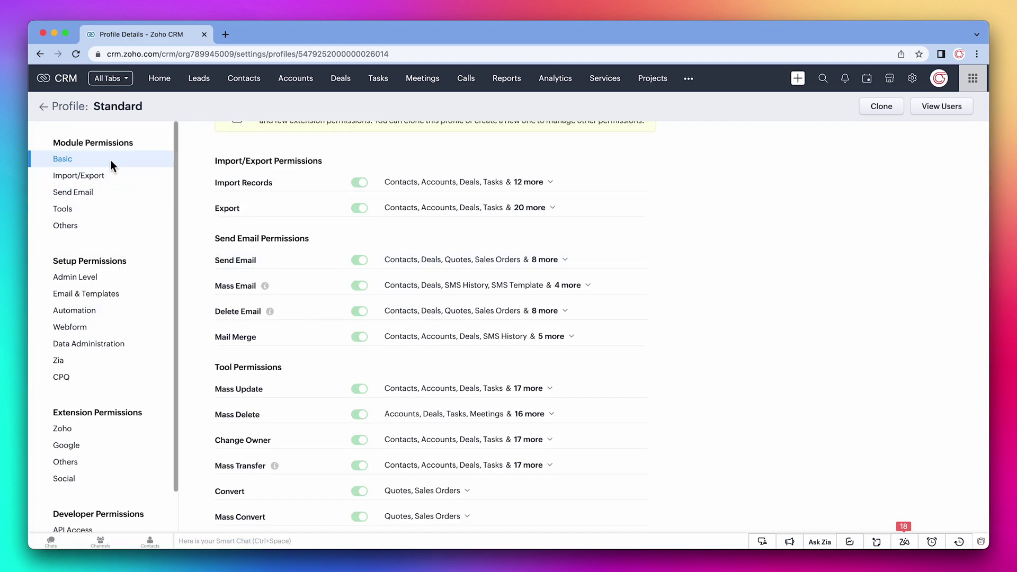
{"action": "left_click", "coordinate": [44, 110]}
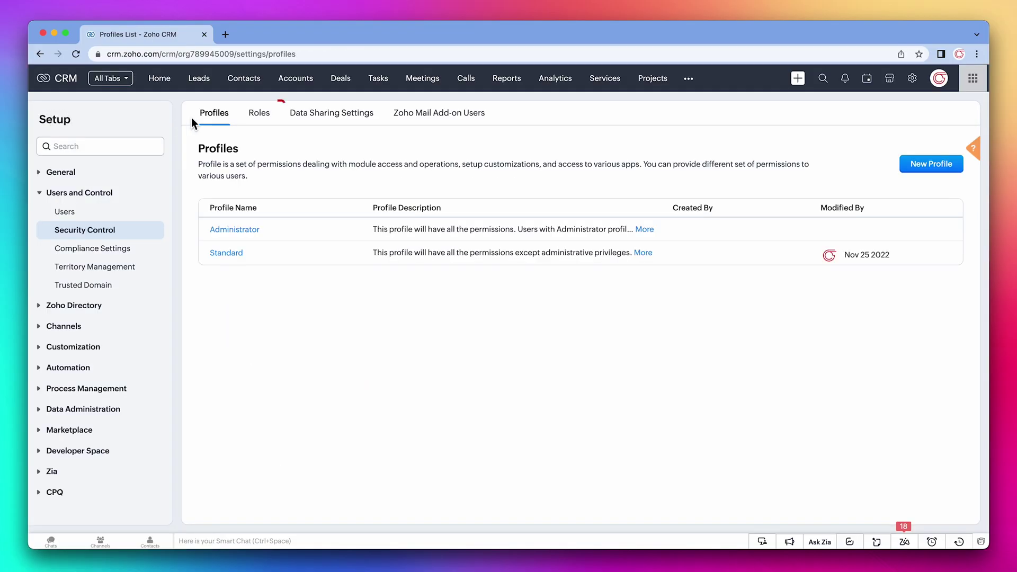
{"action": "left_click", "coordinate": [257, 117]}
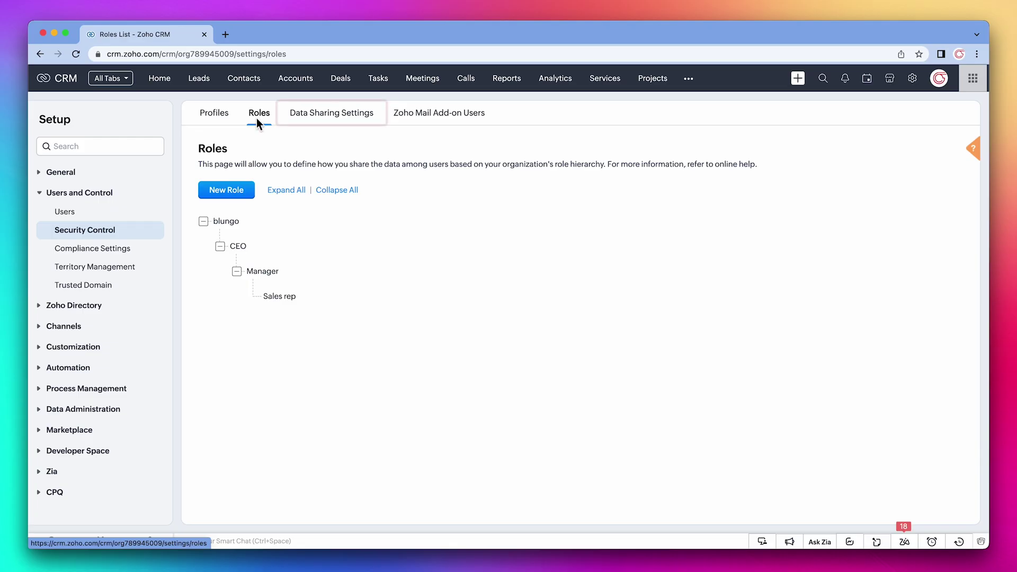
Step: Begin Email Integration under Channels to list Zoho Mail, Gmail, Yahoo, Office 365, Outlook, Other
{"action": "left_click", "coordinate": [77, 329]}
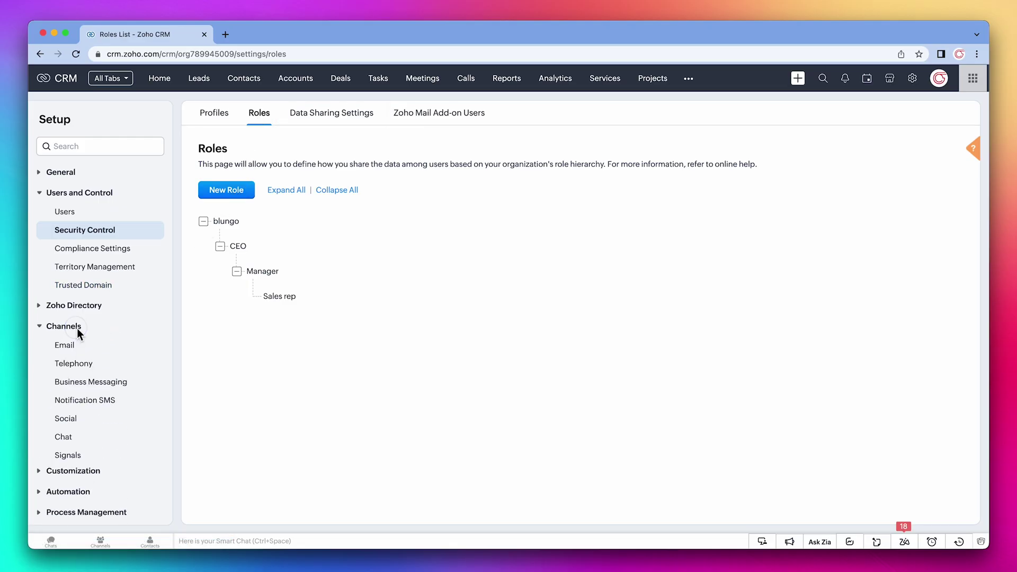
{"action": "left_click", "coordinate": [72, 345]}
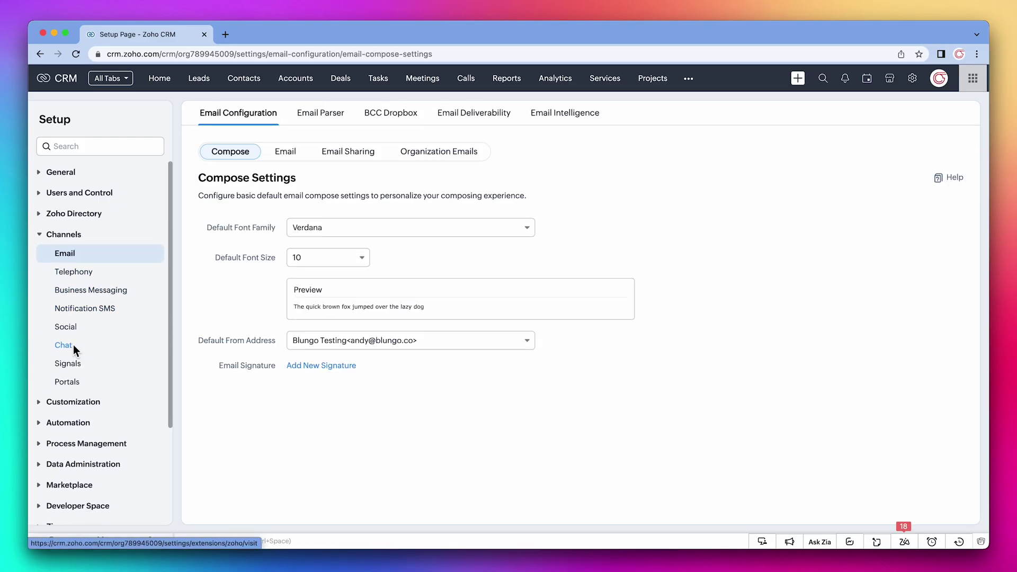
{"action": "left_click", "coordinate": [282, 155]}
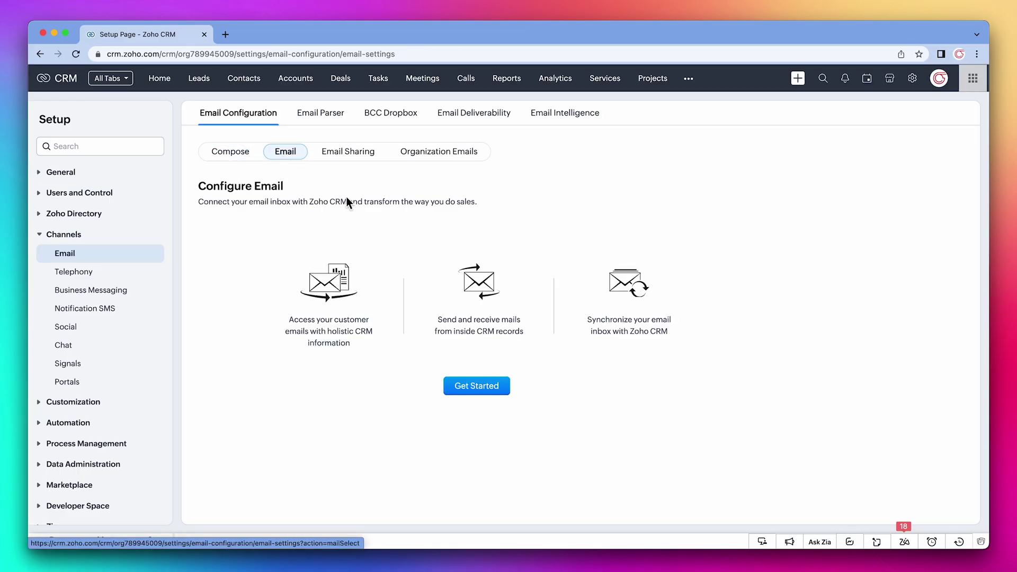
{"action": "left_click", "coordinate": [487, 385]}
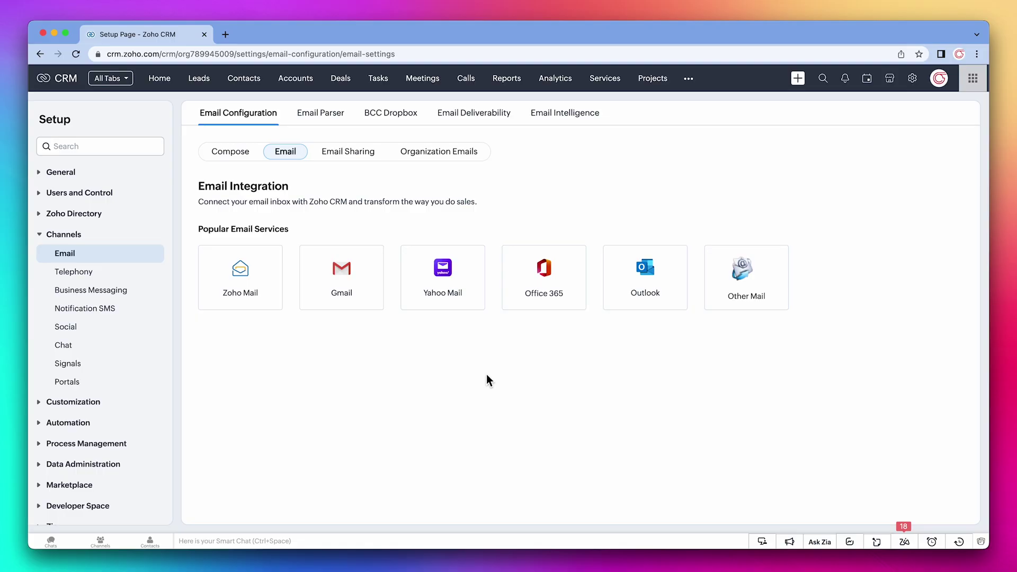
Step: Review Email Sharing and Organization Emails, then Email Authentication showing blungo.co verified and authenticated
{"action": "left_click", "coordinate": [359, 157]}
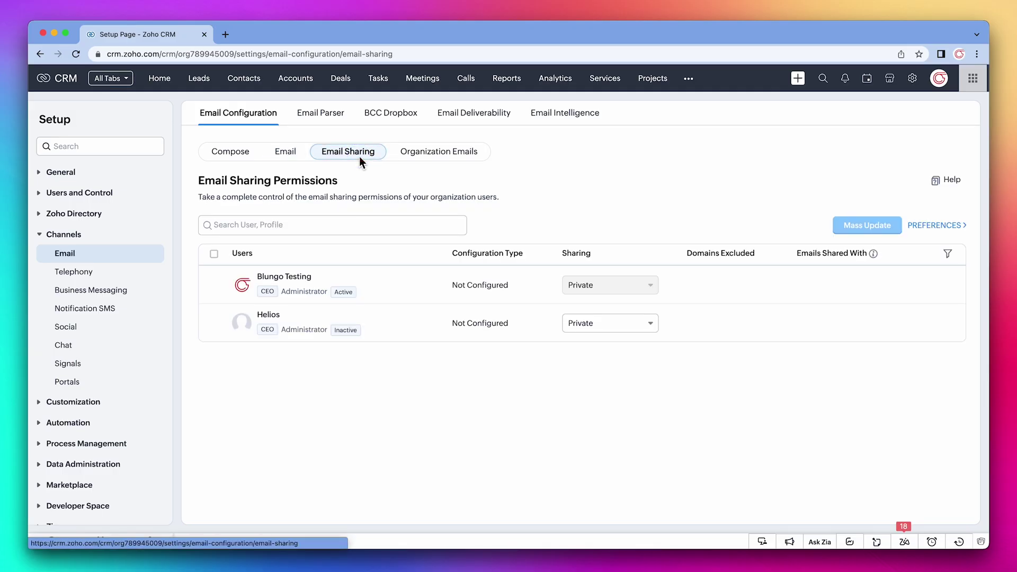
{"action": "left_click", "coordinate": [424, 151]}
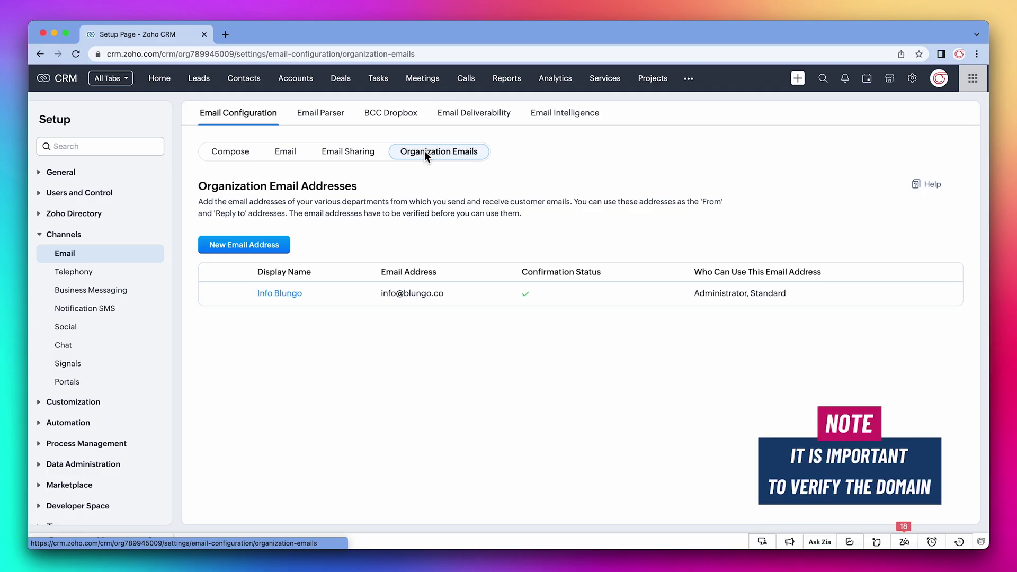
{"action": "left_click", "coordinate": [461, 121]}
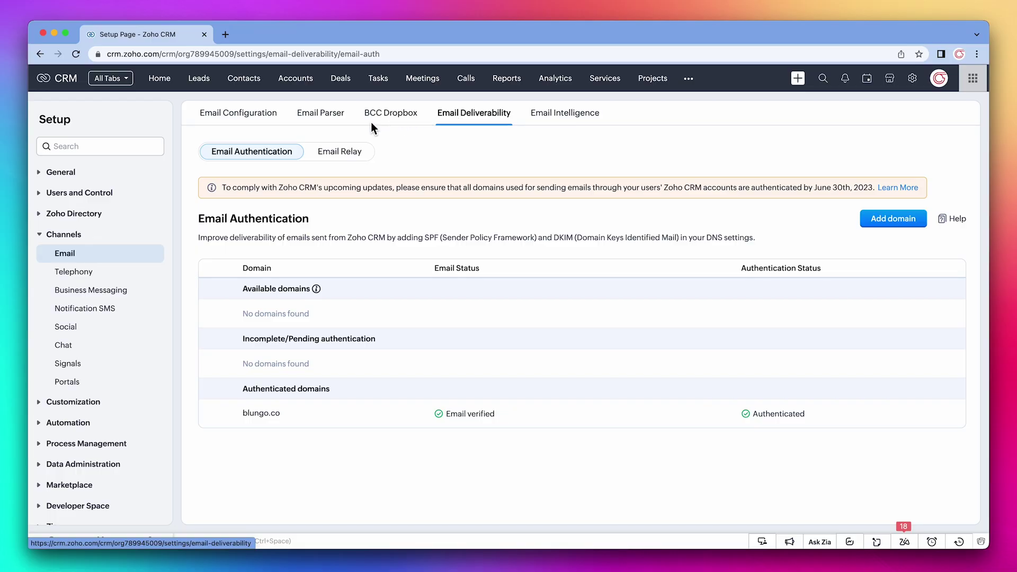
Step: Leave the Default From Address unchanged and start a new email signature in Compose Settings
{"action": "left_click", "coordinate": [268, 120]}
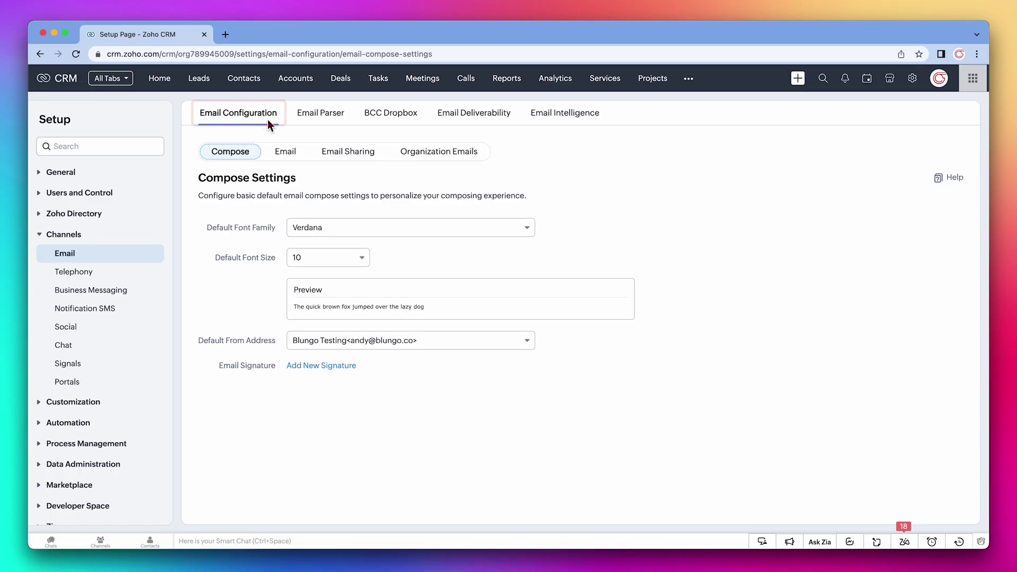
{"action": "left_click", "coordinate": [402, 343]}
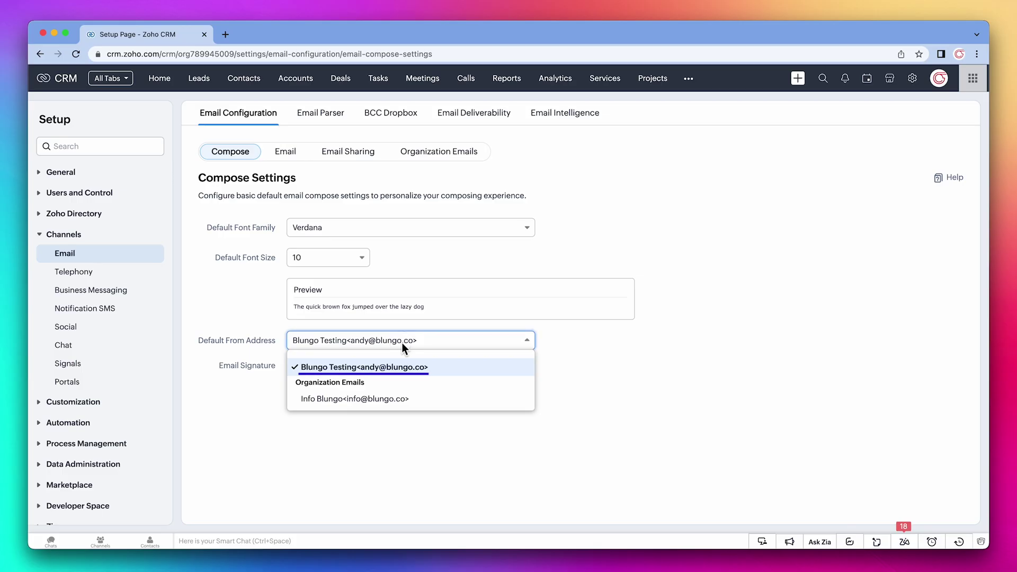
{"action": "left_click", "coordinate": [400, 343]}
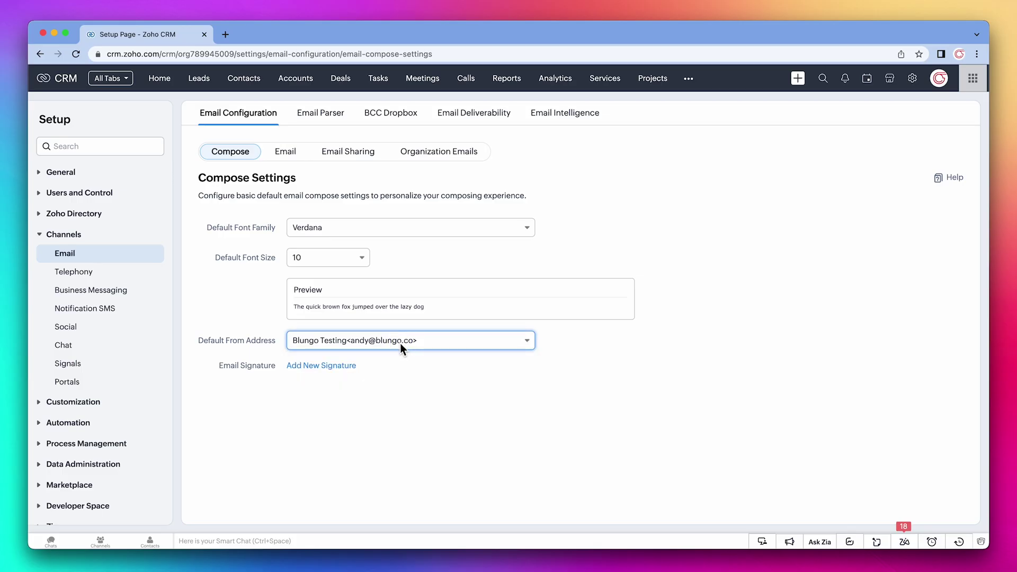
{"action": "left_click", "coordinate": [352, 366]}
{"action": "left_click", "coordinate": [362, 392]}
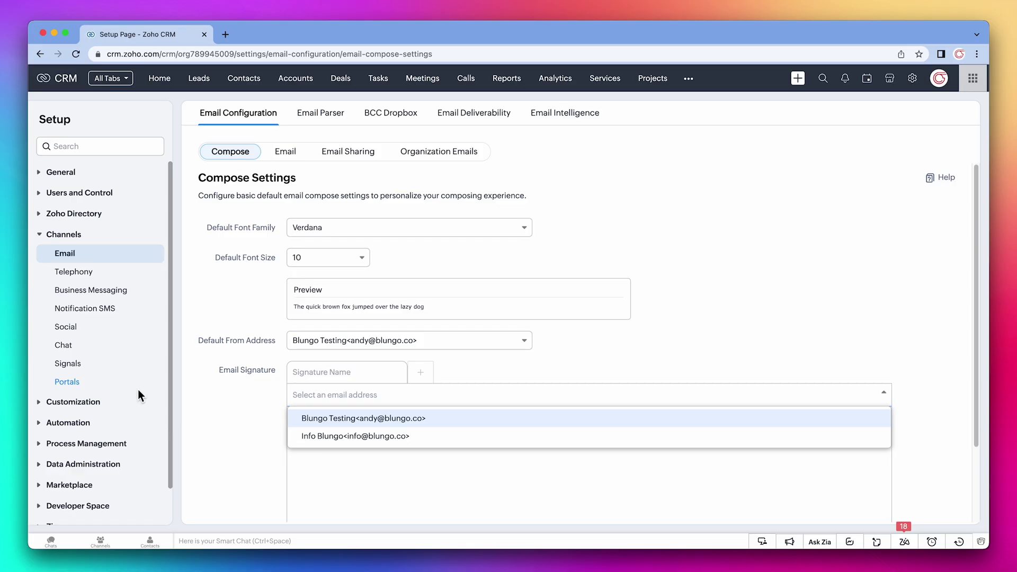
{"action": "scroll", "coordinate": [137, 390], "scroll_direction": "down", "scroll_amount": 2}
Step: Browse the Google and Microsoft Office 365 Marketplace integrations, with Office 365 Meetings sync Active
{"action": "left_click", "coordinate": [85, 447]}
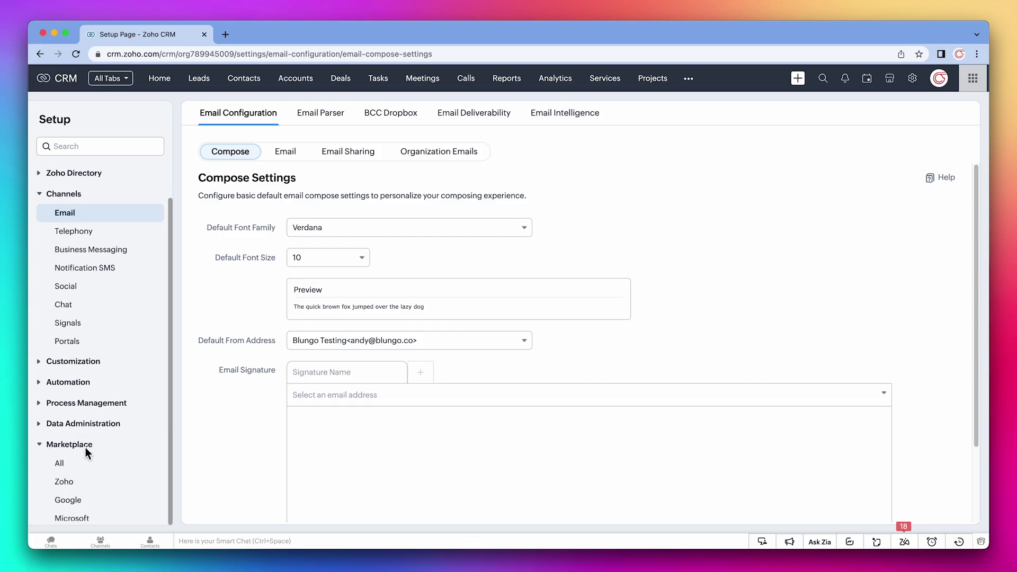
{"action": "left_click", "coordinate": [75, 497]}
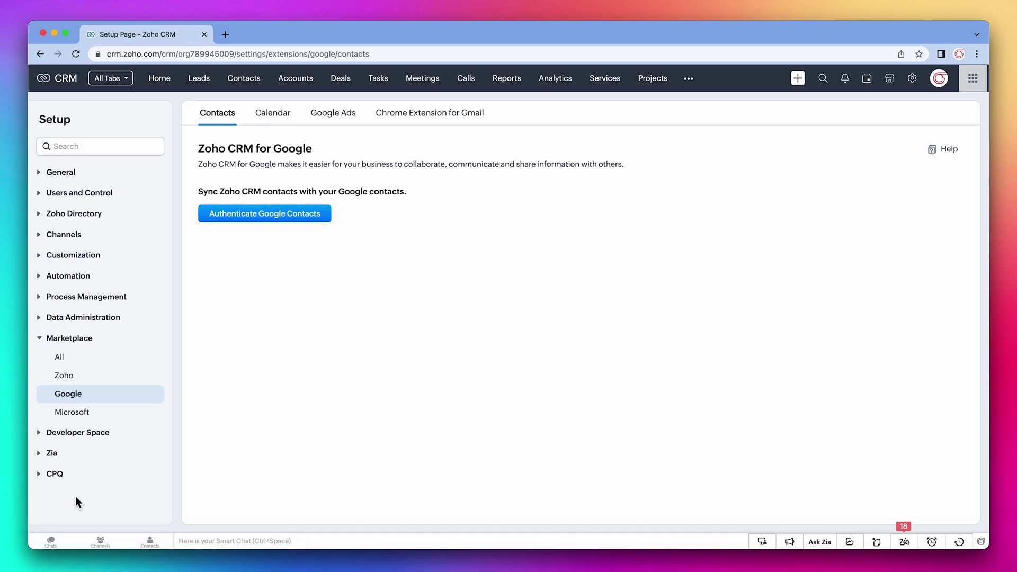
{"action": "left_click", "coordinate": [85, 415]}
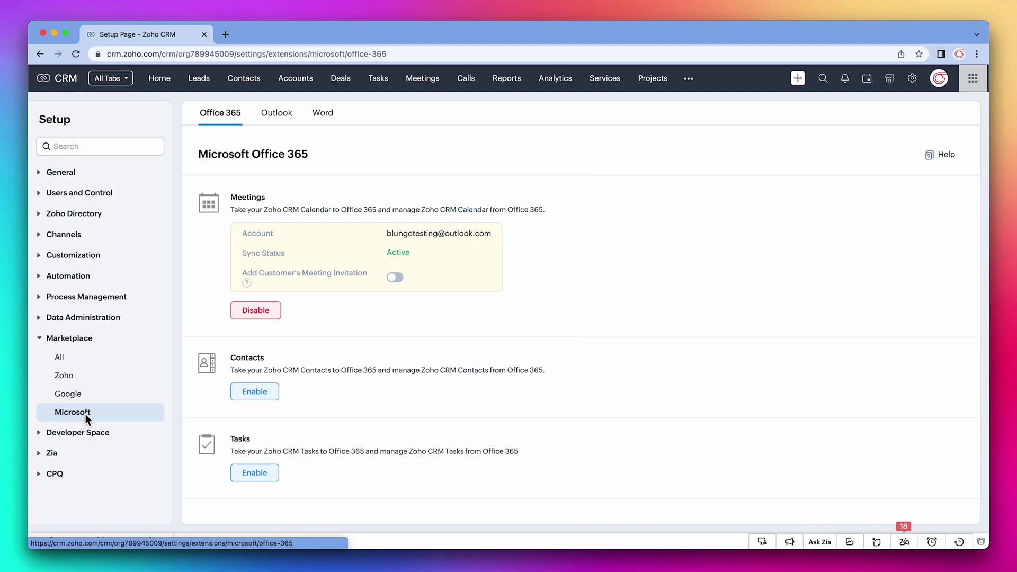
Step: Check the Google Calendar sync settings, then open Channels > Telephony describing PhoneBridge
{"action": "left_click", "coordinate": [85, 398]}
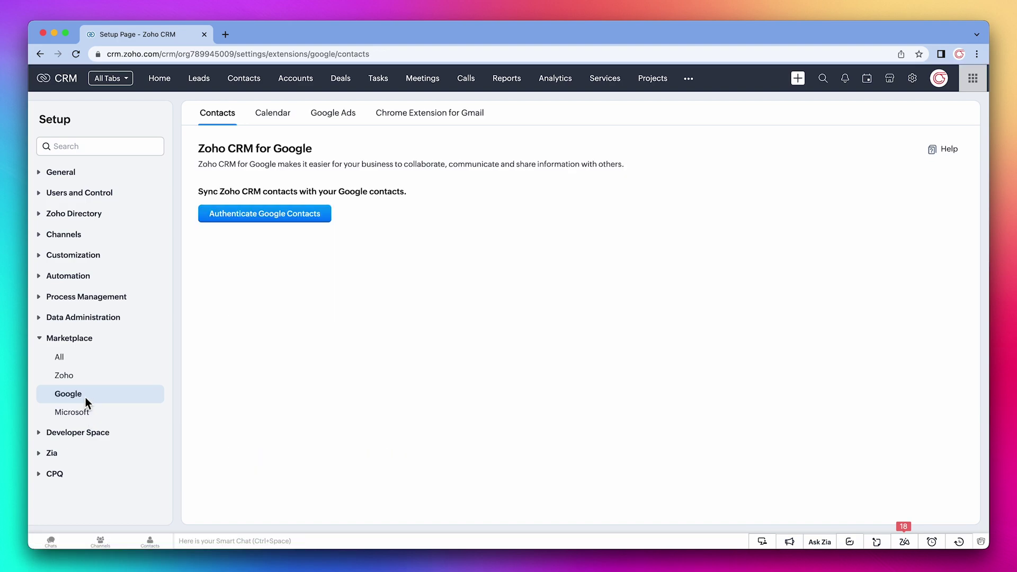
{"action": "left_click", "coordinate": [274, 122]}
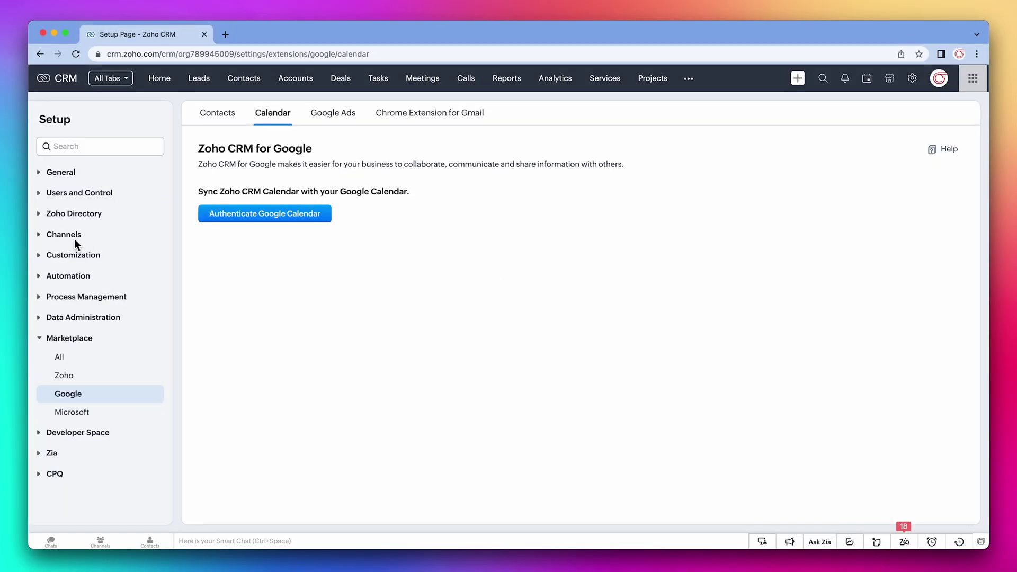
{"action": "left_click", "coordinate": [75, 239]}
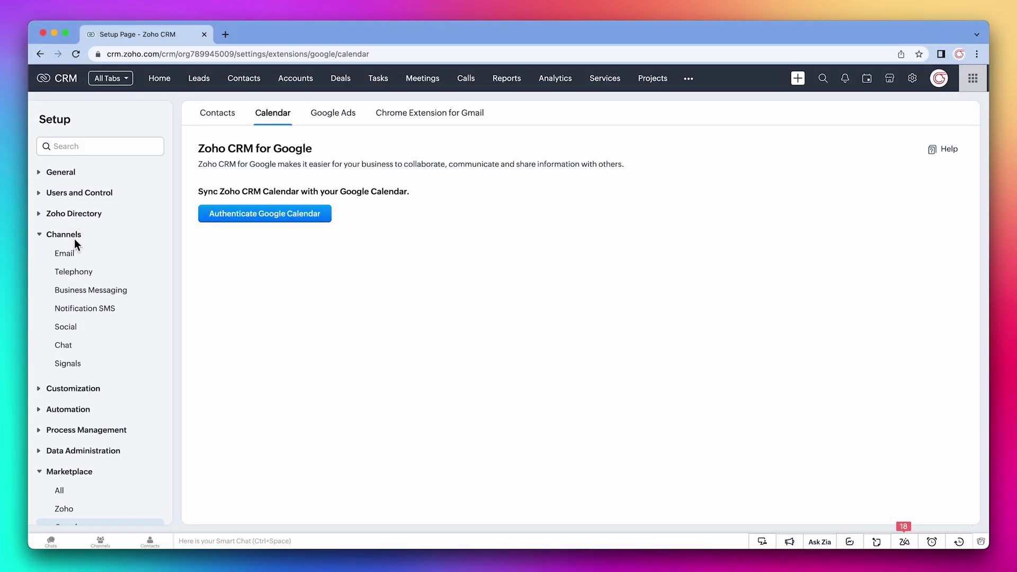
{"action": "left_click", "coordinate": [78, 272]}
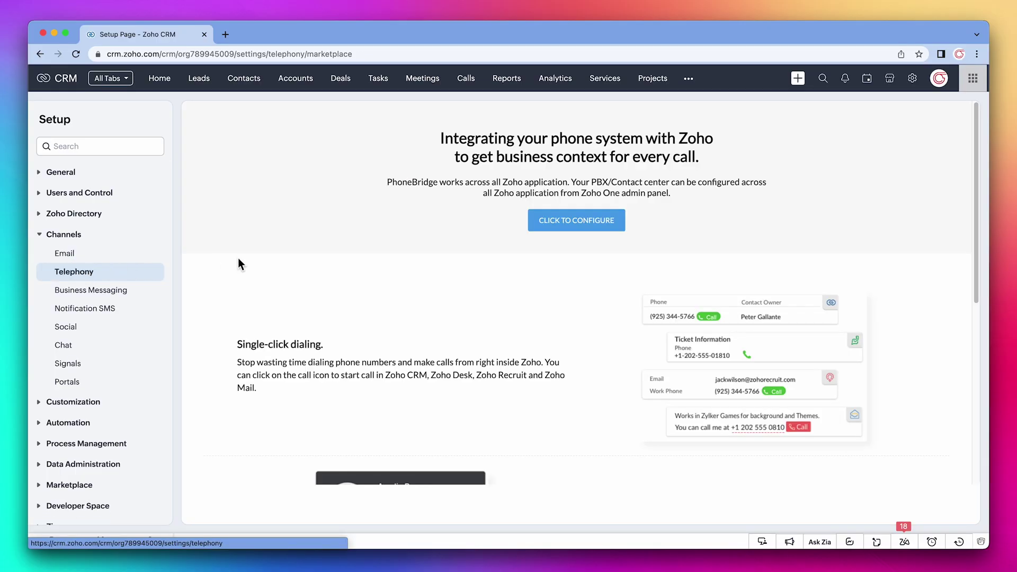
Step: Configure telephony in the Zoho One Admin Panel and open its Telephony Marketplace of providers
{"action": "left_click", "coordinate": [556, 229]}
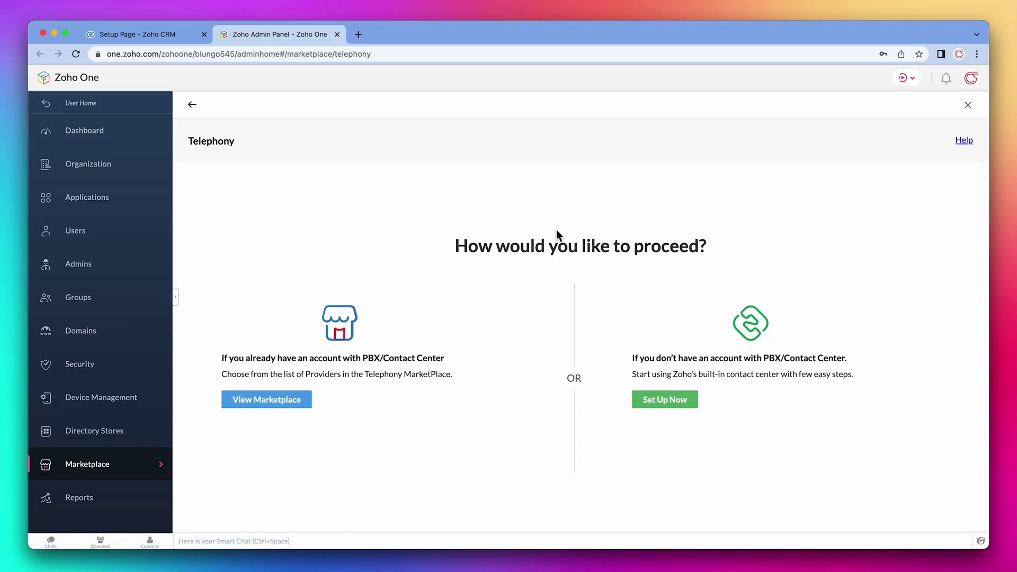
{"action": "left_click", "coordinate": [298, 397]}
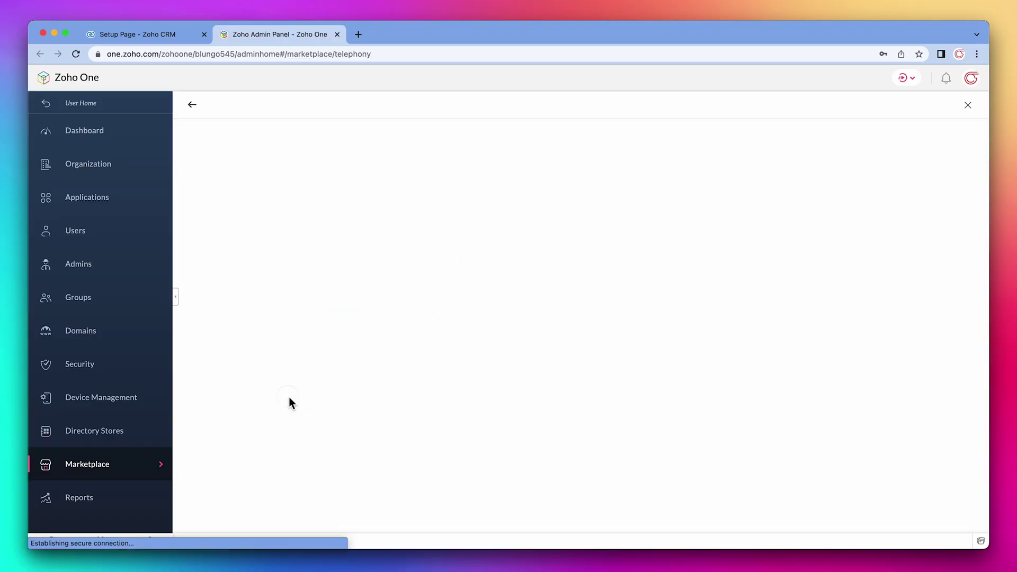